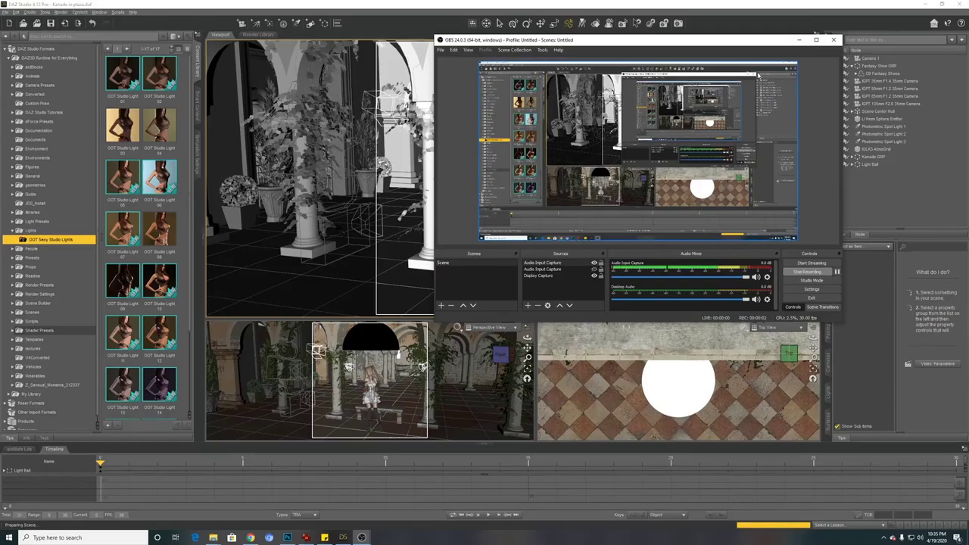
# - Hide the recording window, orbit the main view around the plaza figure, and select the Li Hemi Sphere Emitter
pyautogui.click(798, 39)
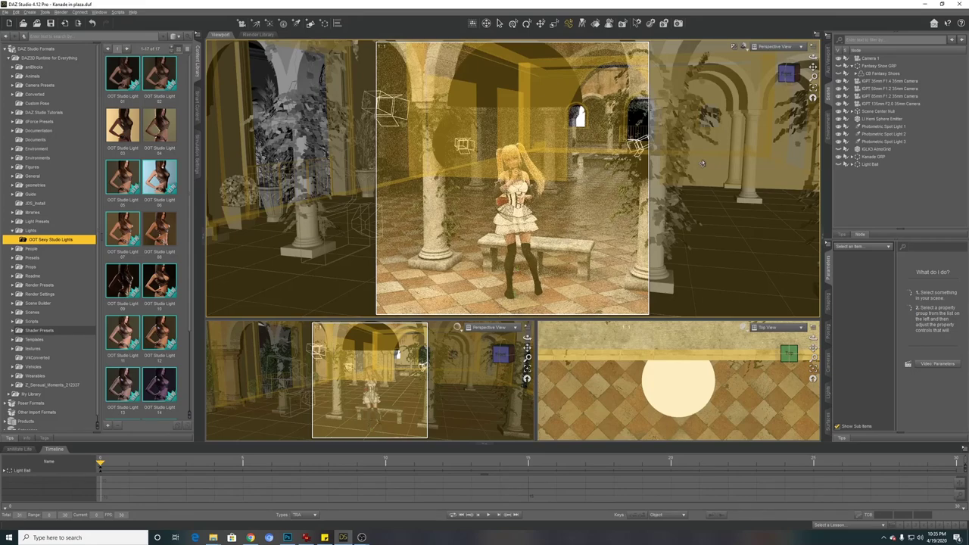
pyautogui.click(906, 184)
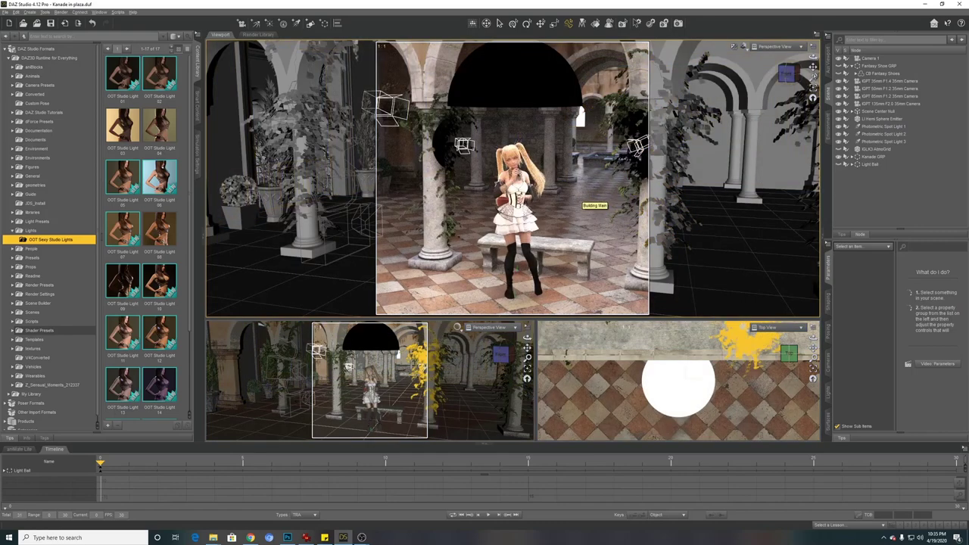
pyautogui.moveTo(813, 57); pyautogui.dragTo(791, 59)
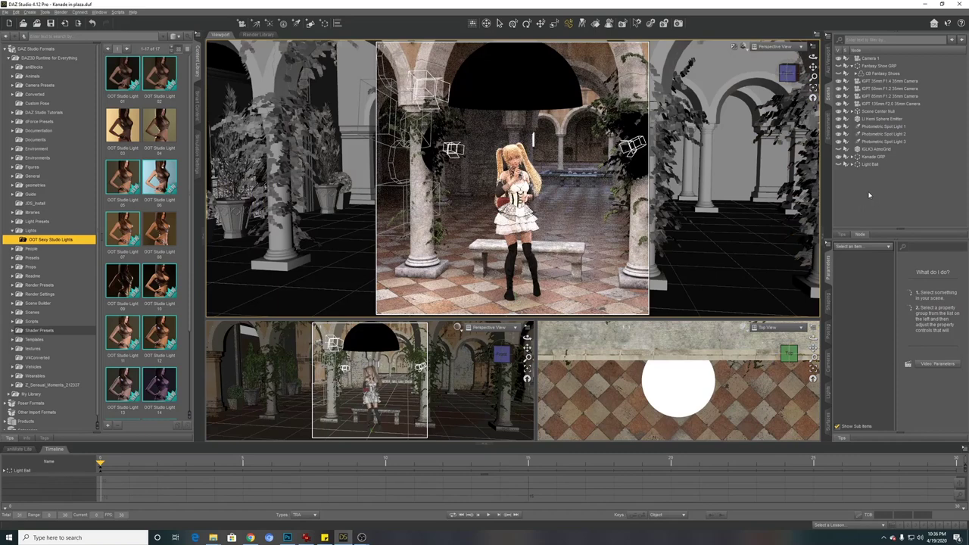
pyautogui.click(880, 119)
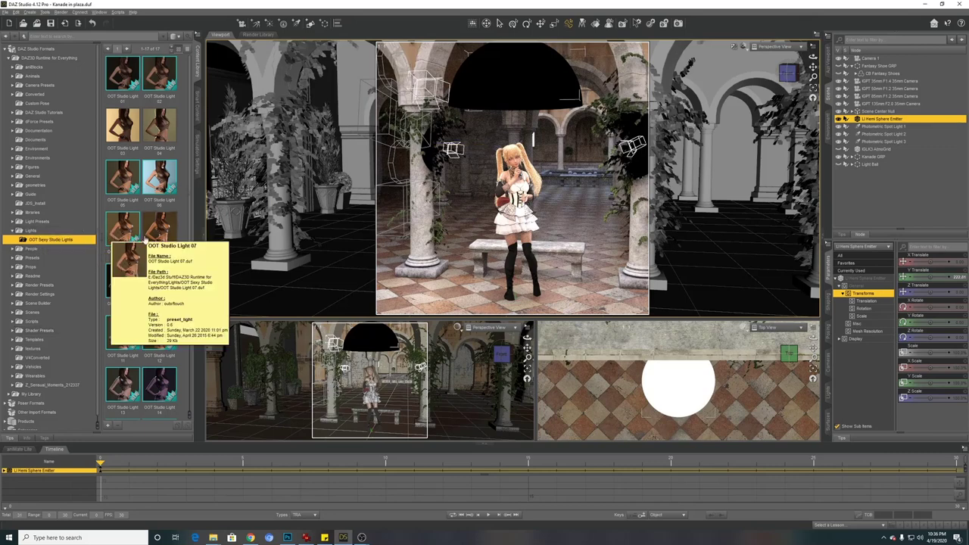
pyautogui.moveTo(151, 227)
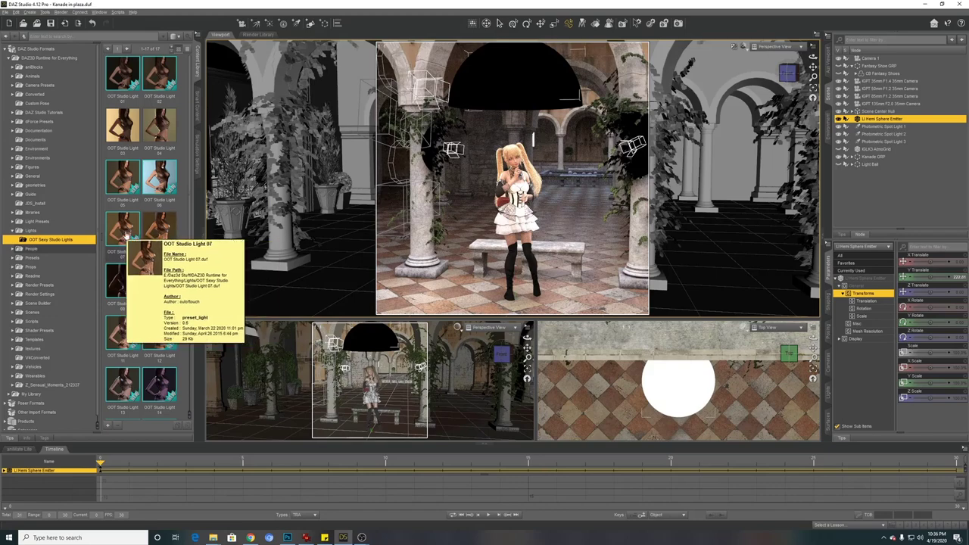
pyautogui.doubleClick(151, 227)
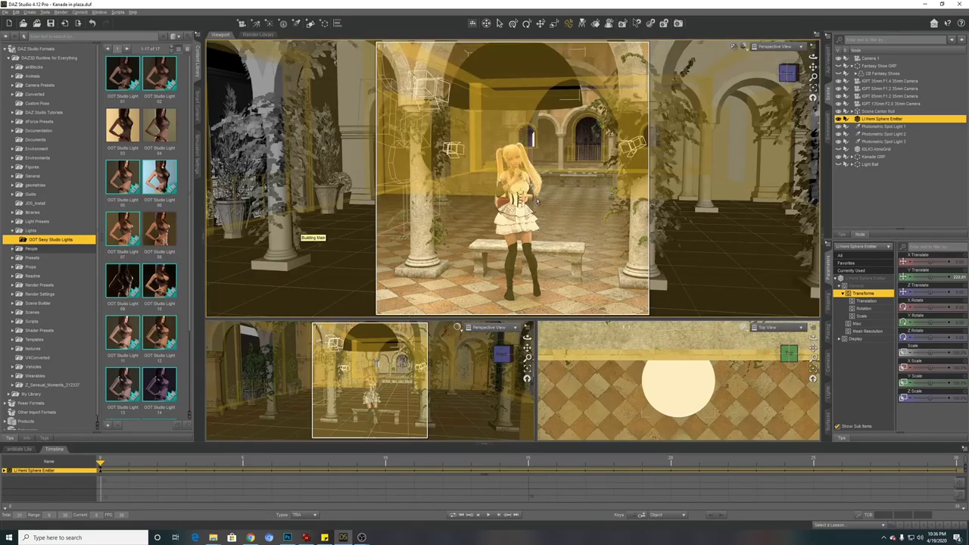
pyautogui.click(776, 48)
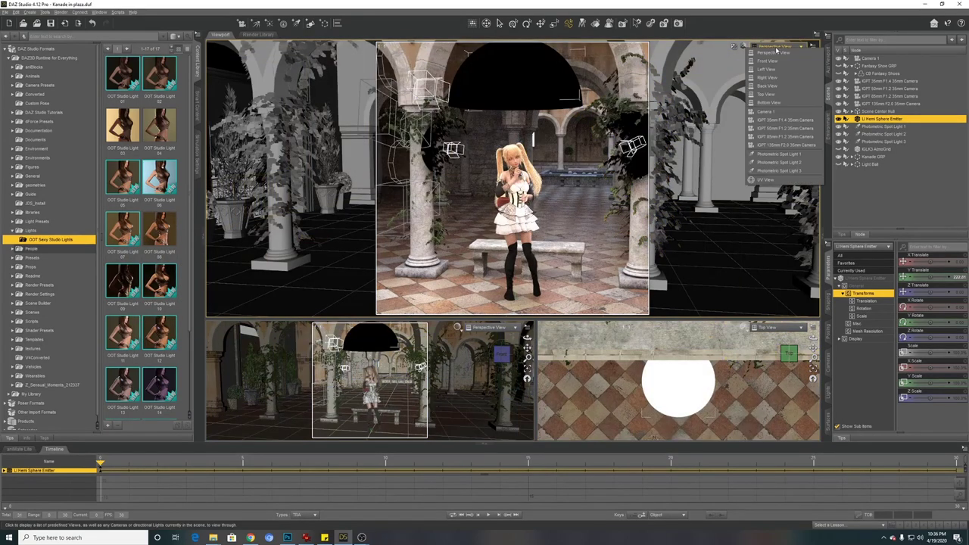
pyautogui.click(776, 47)
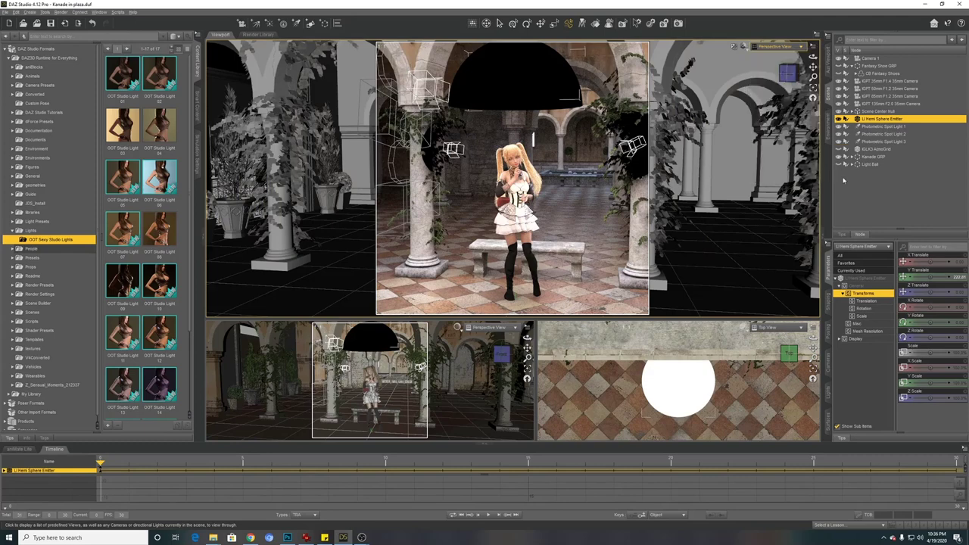
# - Turn on Draw Dome in the environment render settings and show the main viewport through the iGPT 85mm F1.2 camera
pyautogui.click(664, 23)
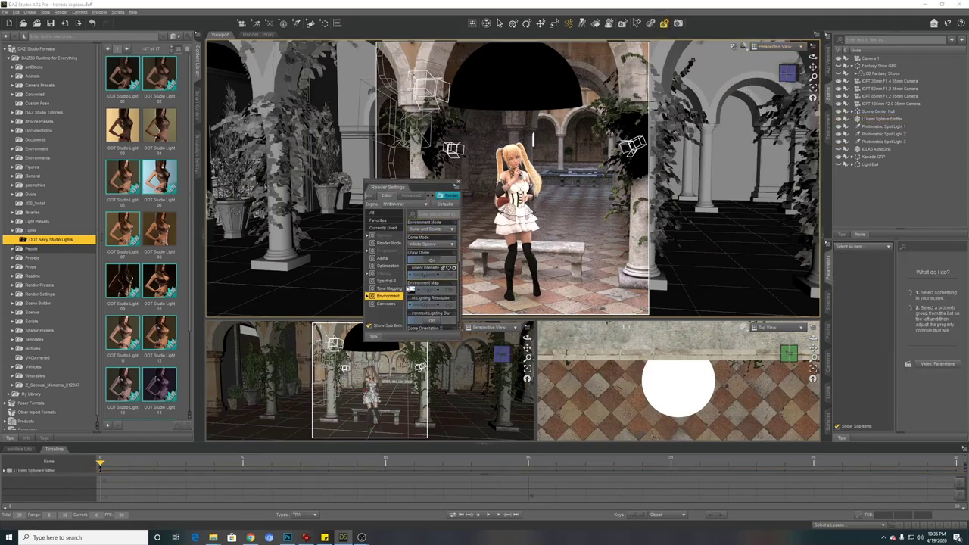
pyautogui.moveTo(409, 292)
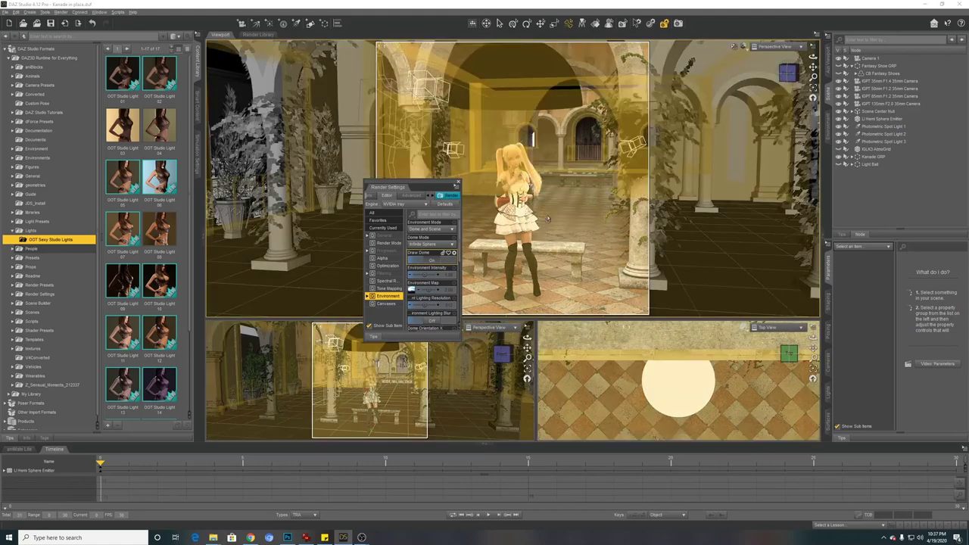
pyautogui.click(772, 48)
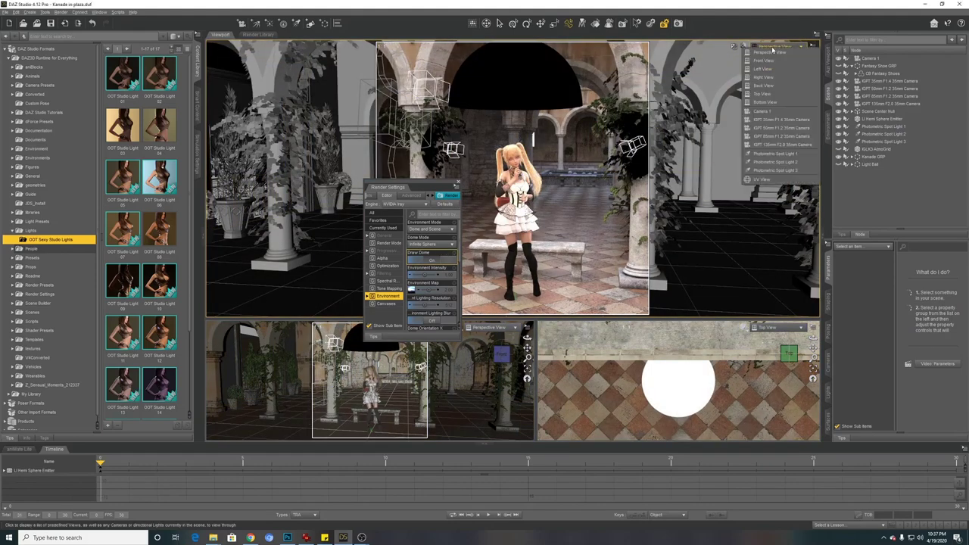
pyautogui.click(770, 138)
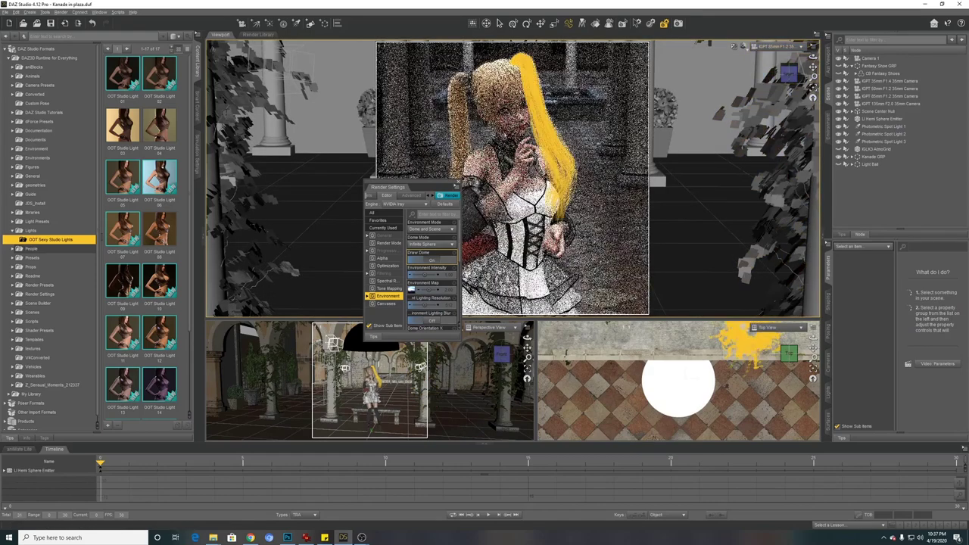
pyautogui.moveTo(435, 185); pyautogui.dragTo(335, 183)
pyautogui.click(356, 184)
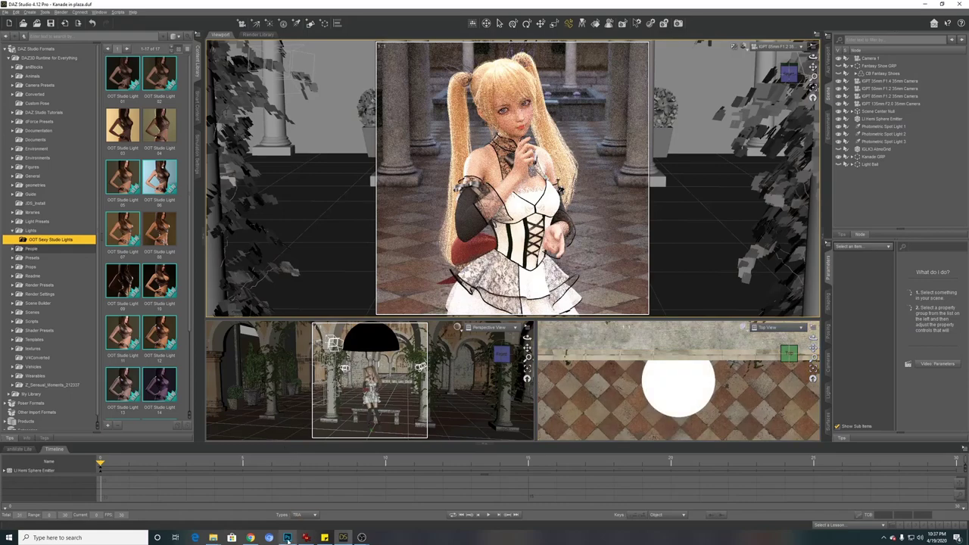
# - Switch to Photoshop to view the Youtube Thumbnail.psd document, and return to DAZ Studio
pyautogui.moveTo(287, 539)
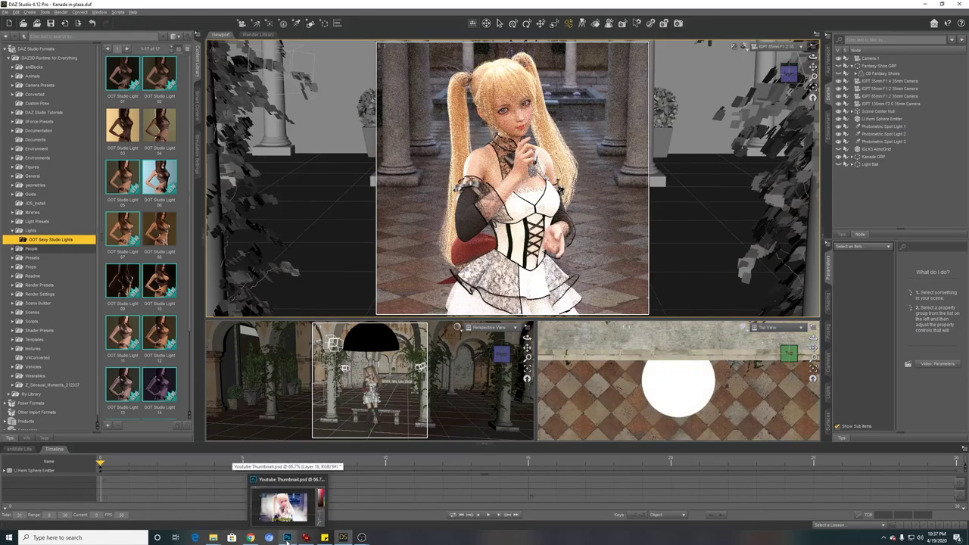
pyautogui.click(288, 539)
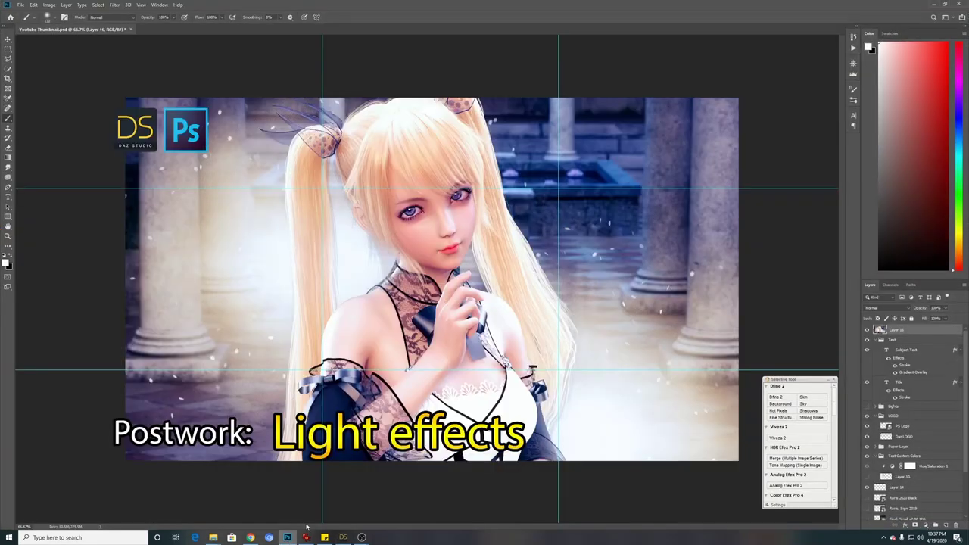
pyautogui.click(287, 537)
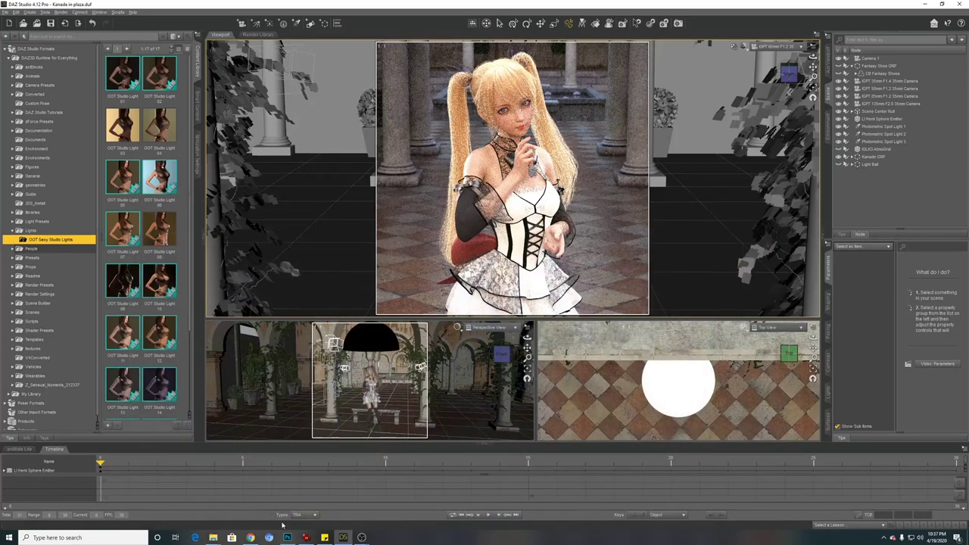
# - View the images Kanade Pre PS01.png and Kanade 02 - Lightning Balls.png from the Daz Video Assets 28 folder
pyautogui.moveTo(213, 537)
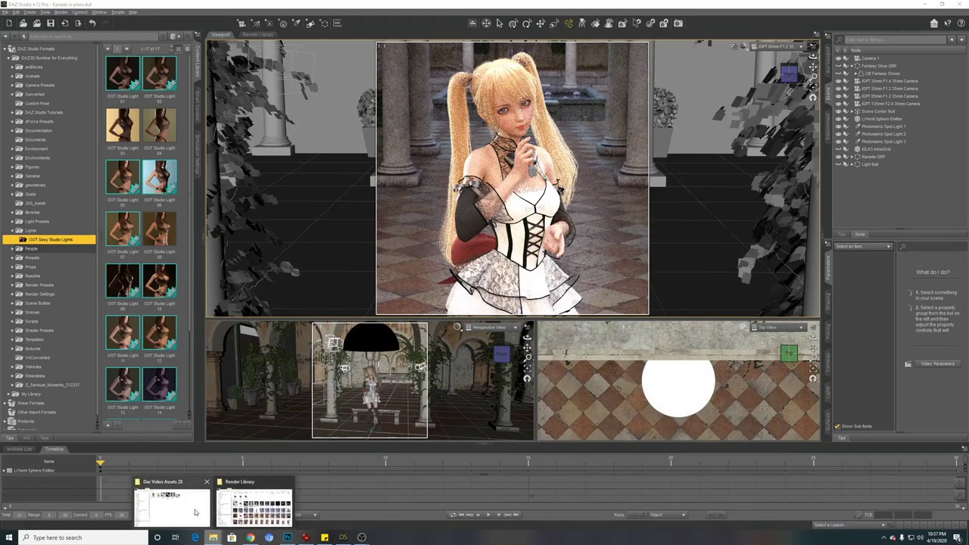
pyautogui.click(195, 512)
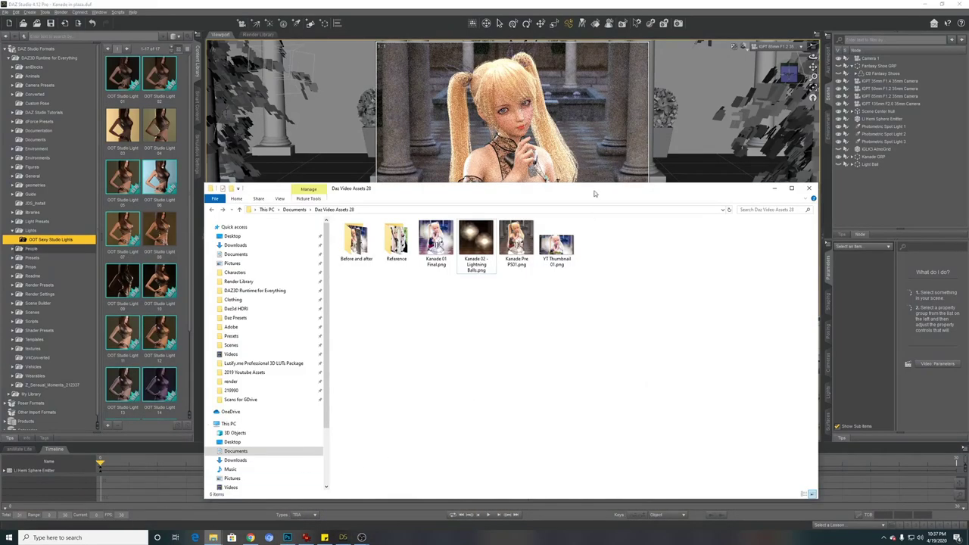
pyautogui.moveTo(596, 194); pyautogui.dragTo(613, 197)
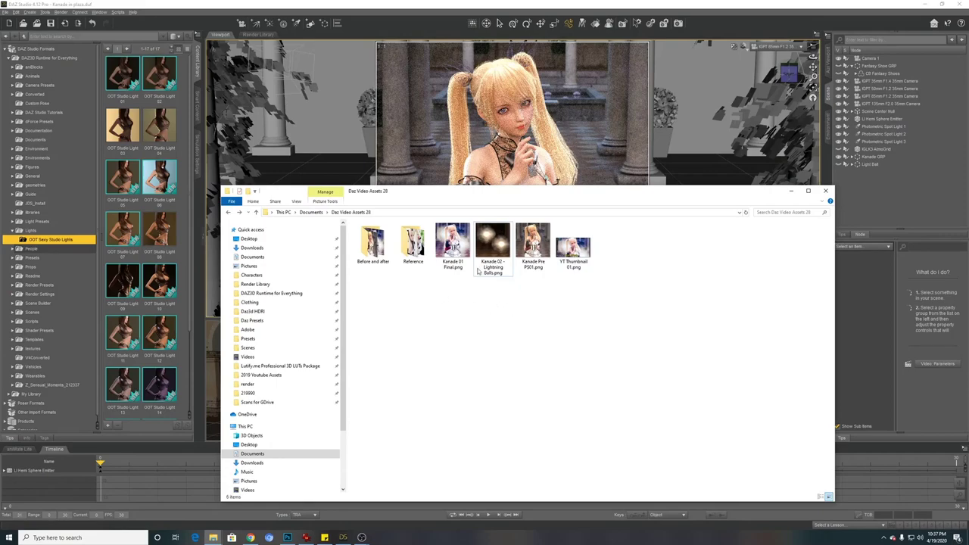
pyautogui.doubleClick(533, 241)
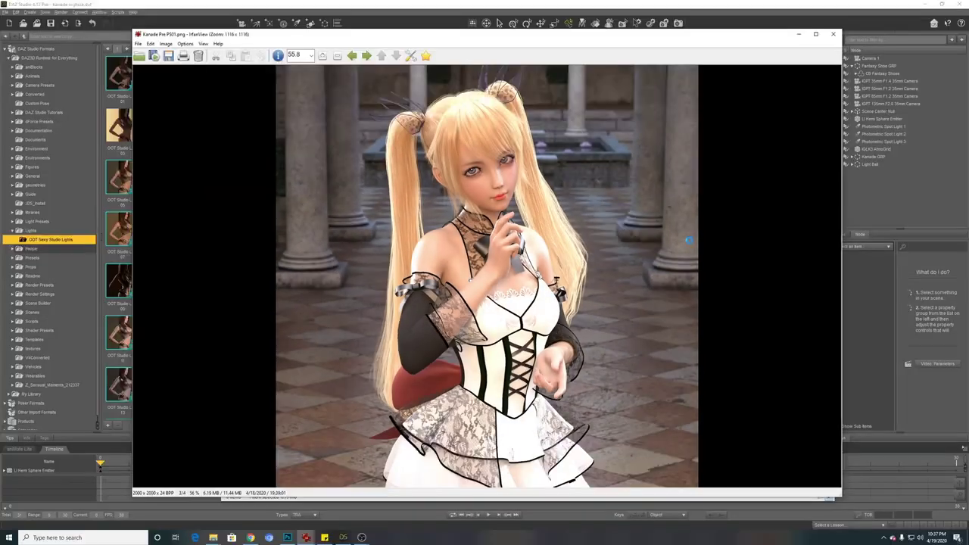
pyautogui.hotkey('alt', 'Tab')
pyautogui.doubleClick(489, 256)
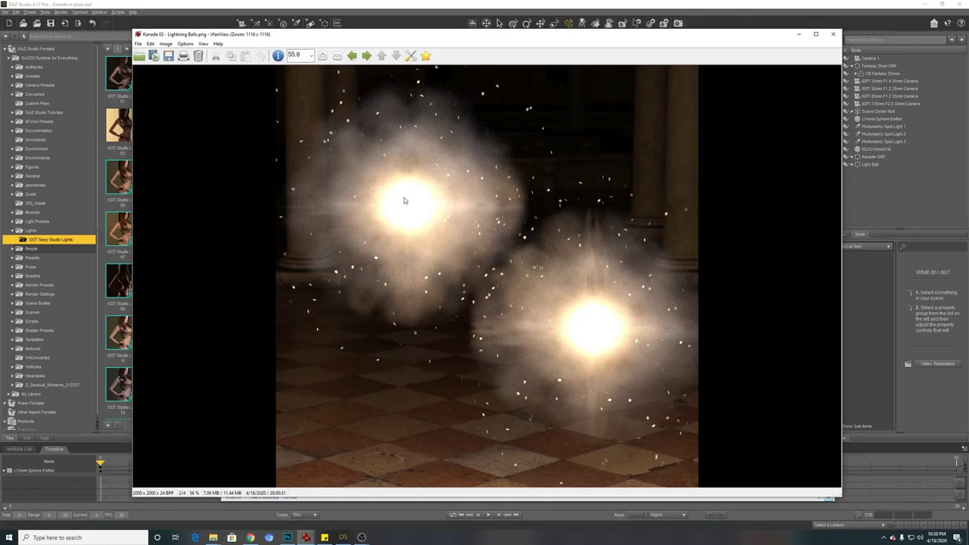
# - Return to DAZ Studio and expand the Light Ball group in the scene hierarchy
pyautogui.click(863, 181)
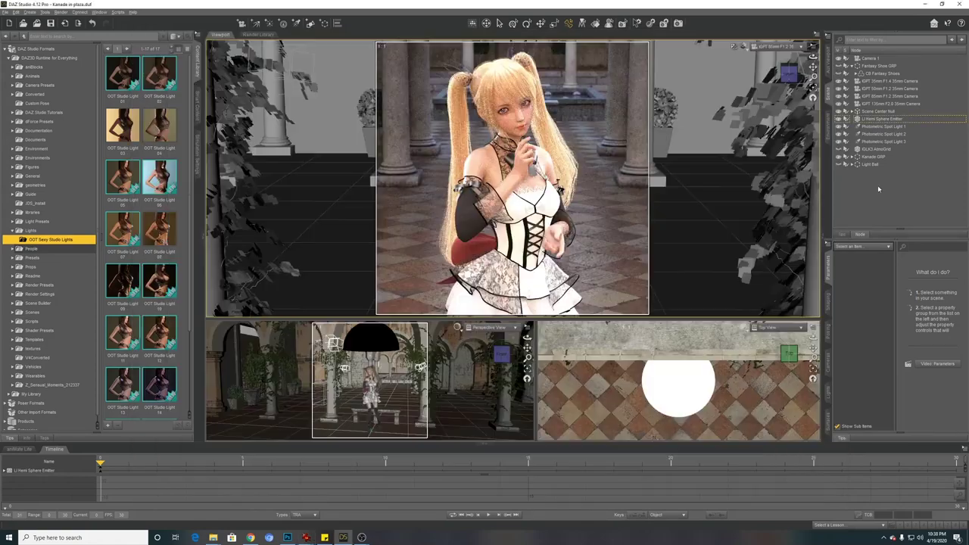
pyautogui.click(851, 165)
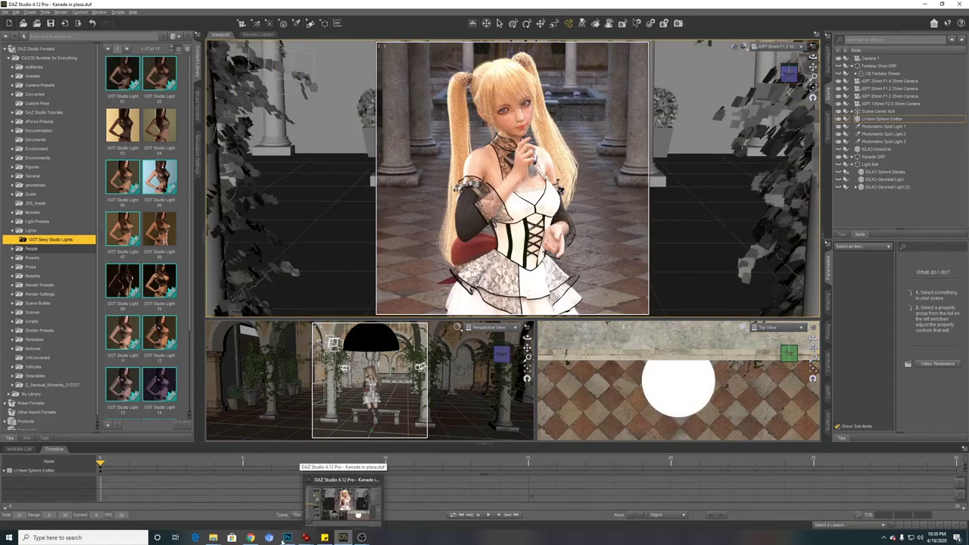
# - Compare the pre-Photoshop and final Kanade renders in the Before and after folder, and return to DAZ Studio
pyautogui.moveTo(213, 537)
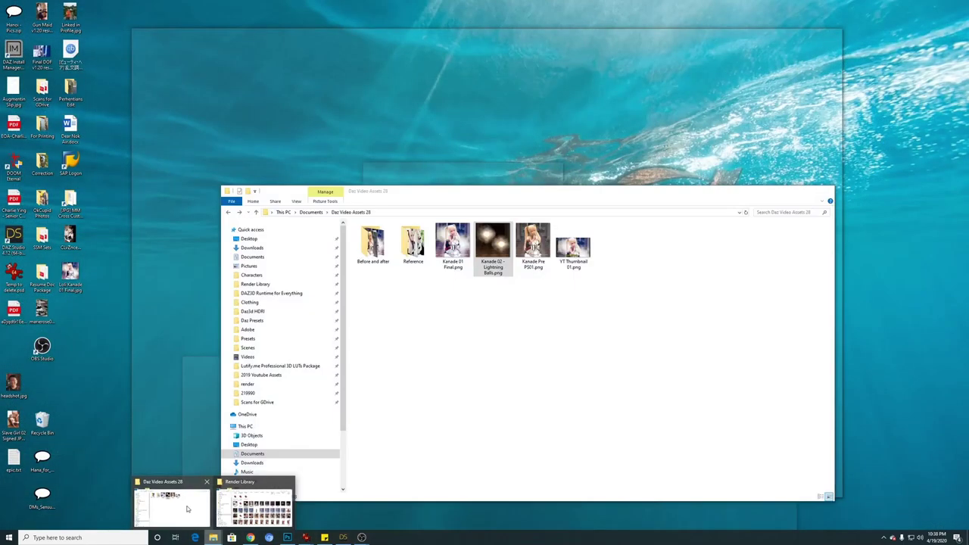
pyautogui.click(189, 509)
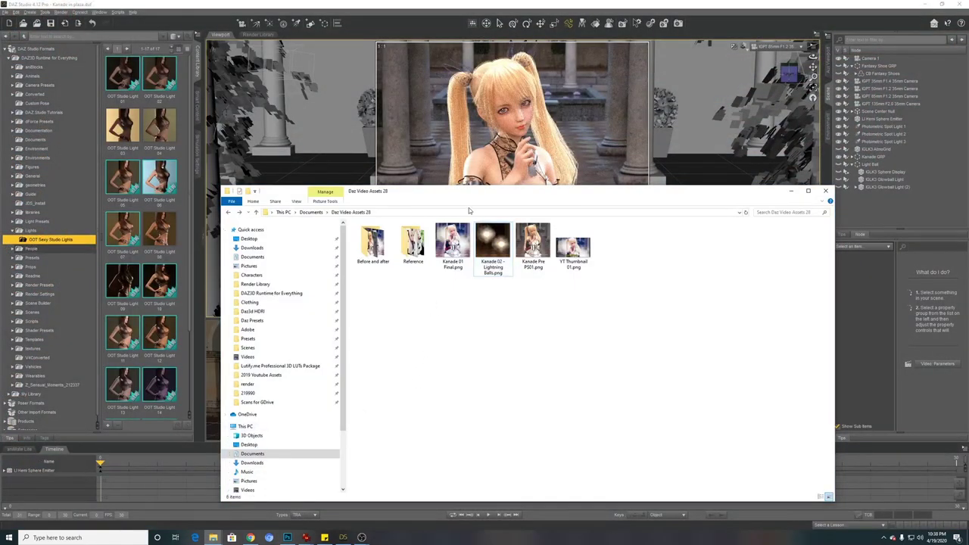
pyautogui.moveTo(476, 194); pyautogui.dragTo(481, 214)
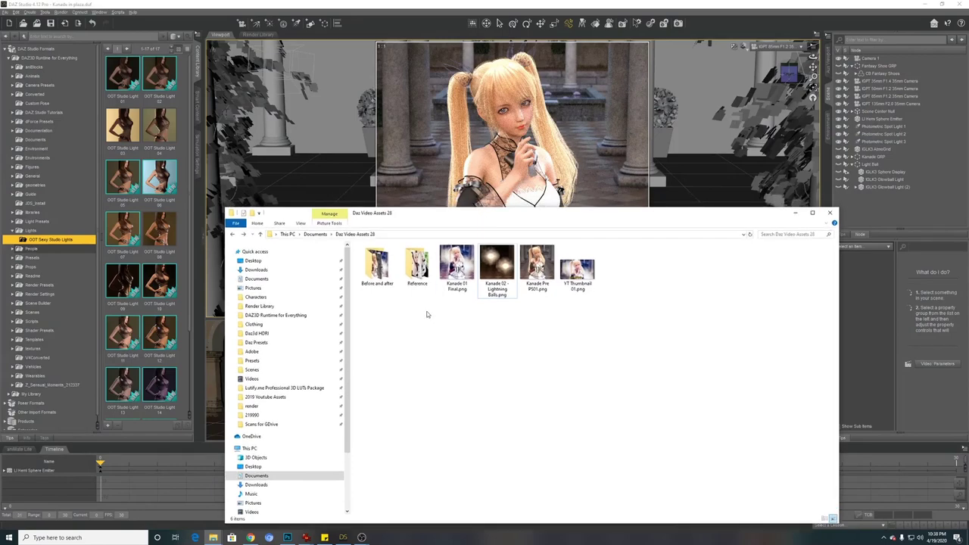
pyautogui.doubleClick(377, 266)
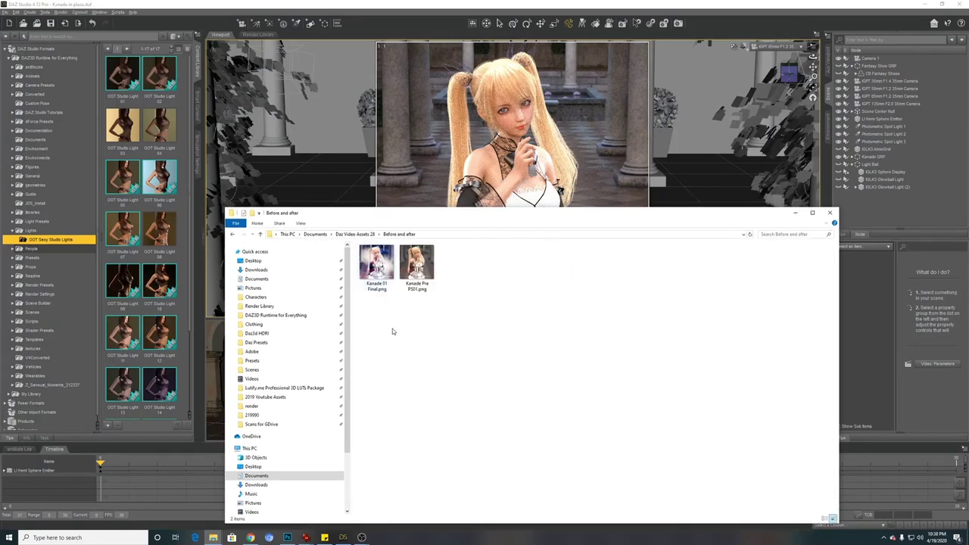
pyautogui.doubleClick(416, 263)
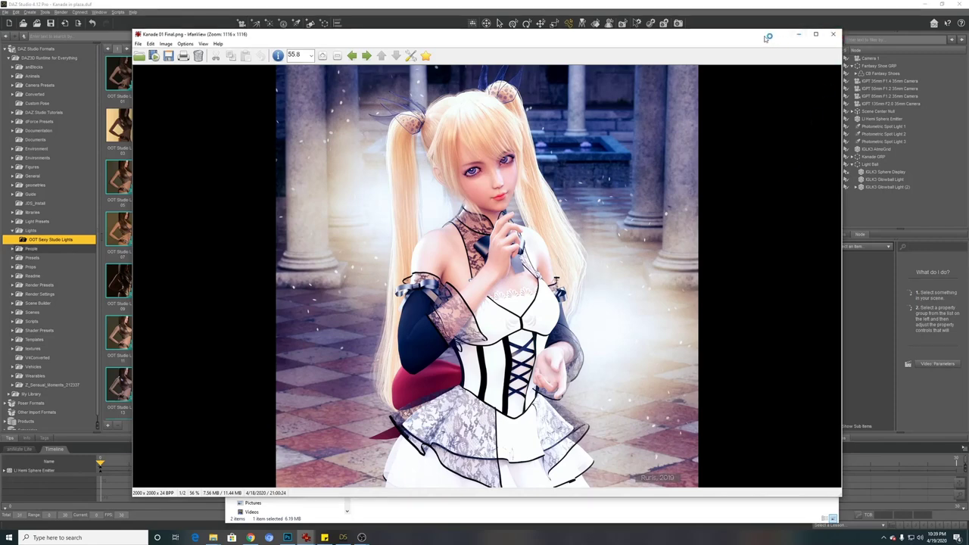
pyautogui.moveTo(767, 36)
pyautogui.mouseDown()
pyautogui.moveTo(783, 35)
pyautogui.moveTo(769, 36)
pyautogui.mouseUp()
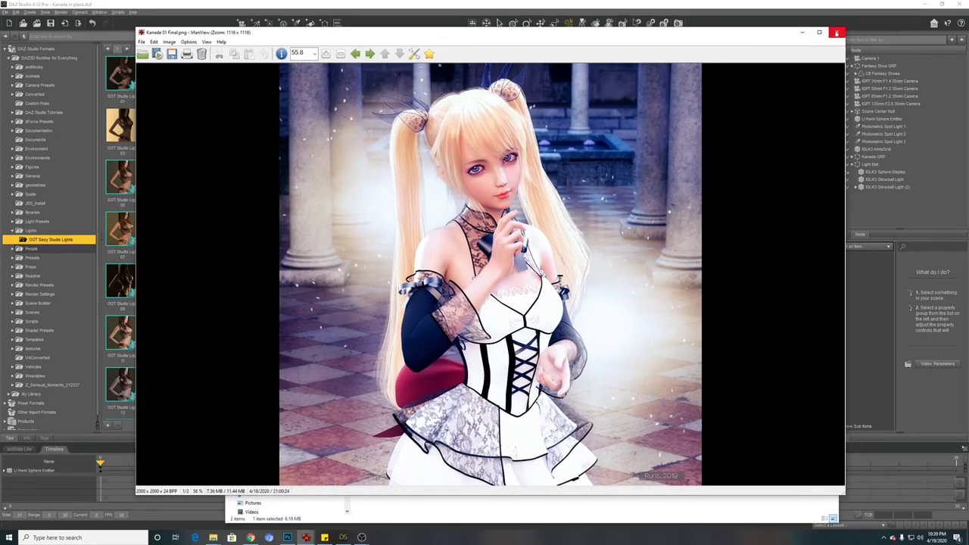
pyautogui.click(834, 32)
pyautogui.click(856, 216)
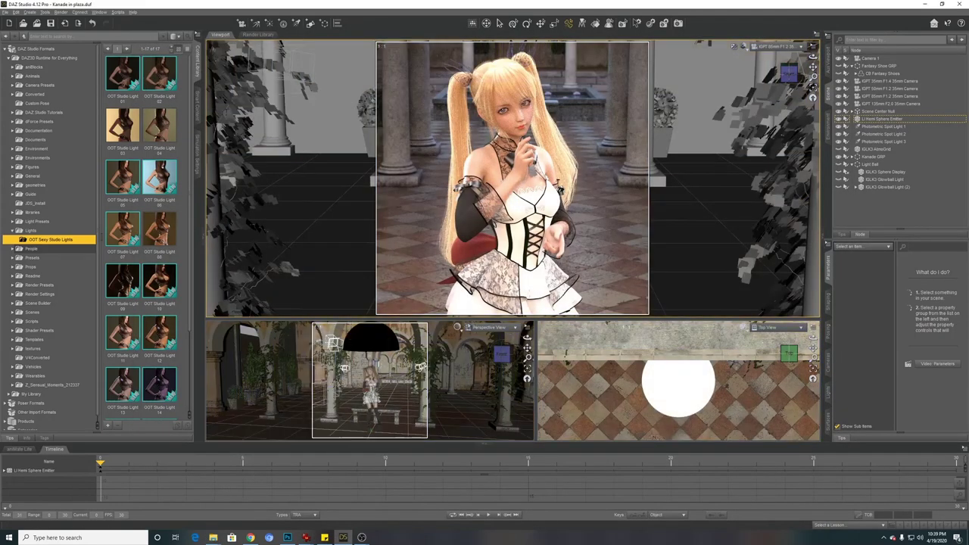
# - View YT Thumbnail 01.png from the Daz Video Assets 28 folder and close the image viewer
pyautogui.click(212, 538)
pyautogui.click(183, 502)
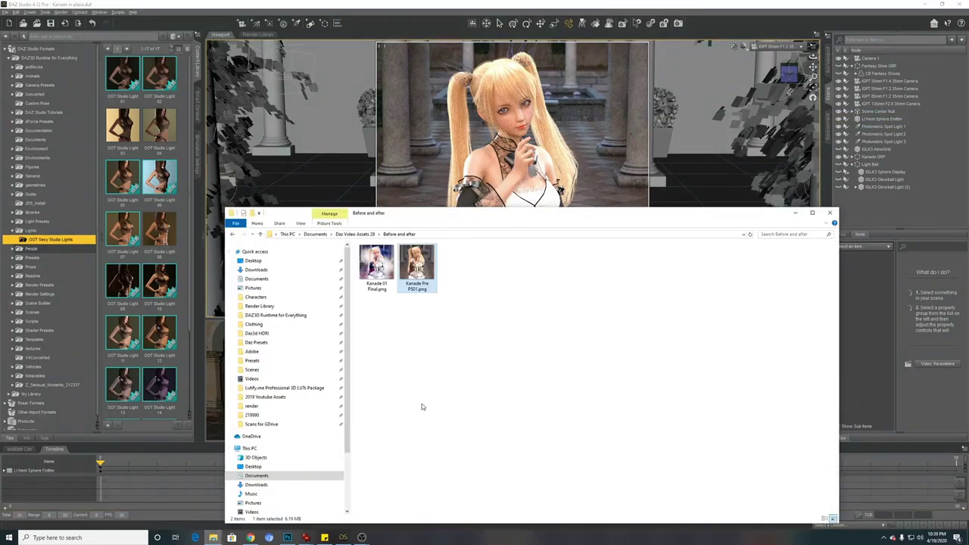
pyautogui.hotkey('alt', 'Up')
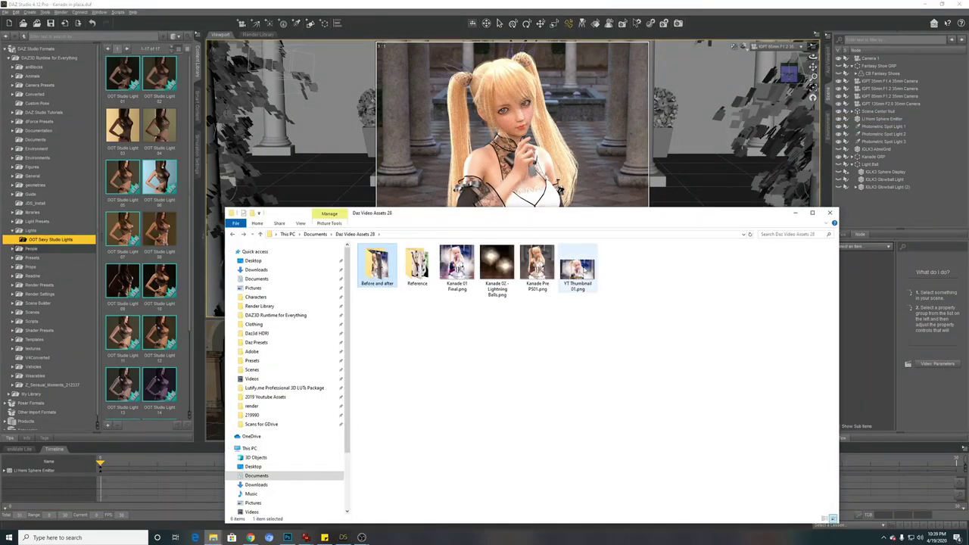
pyautogui.click(583, 271)
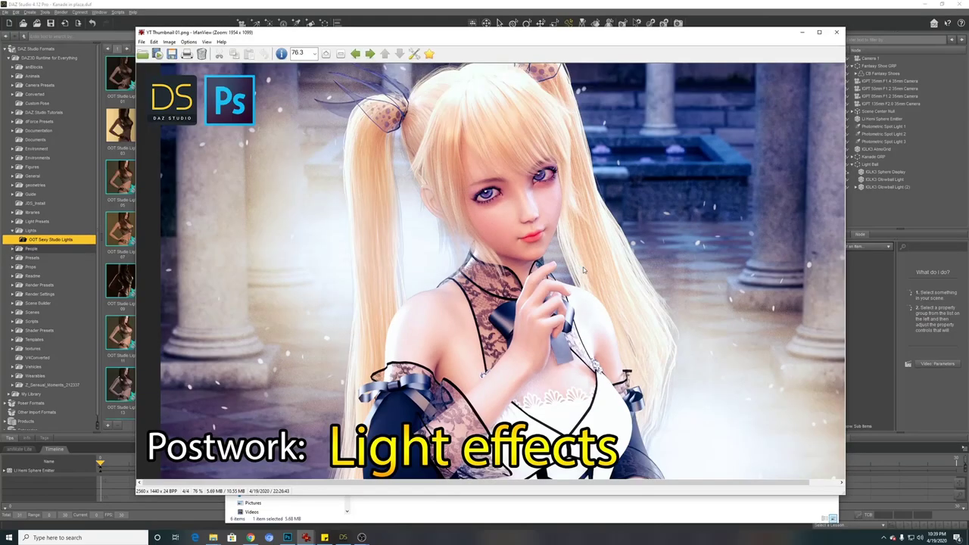
pyautogui.hotkey('alt', 'F4')
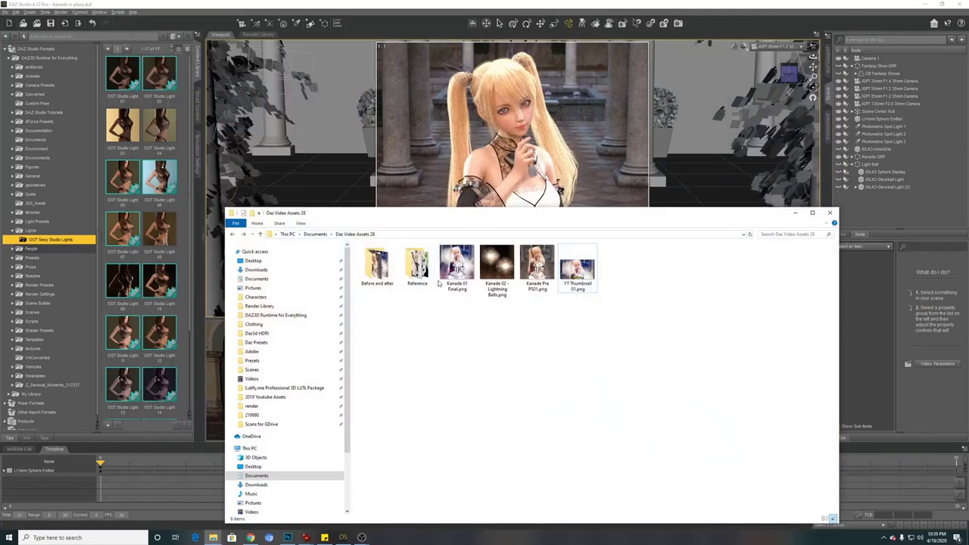
# - View both photos in the Reference folder and return to the Daz Video Assets 28 folder
pyautogui.doubleClick(417, 265)
pyautogui.click(384, 267)
pyautogui.doubleClick(386, 265)
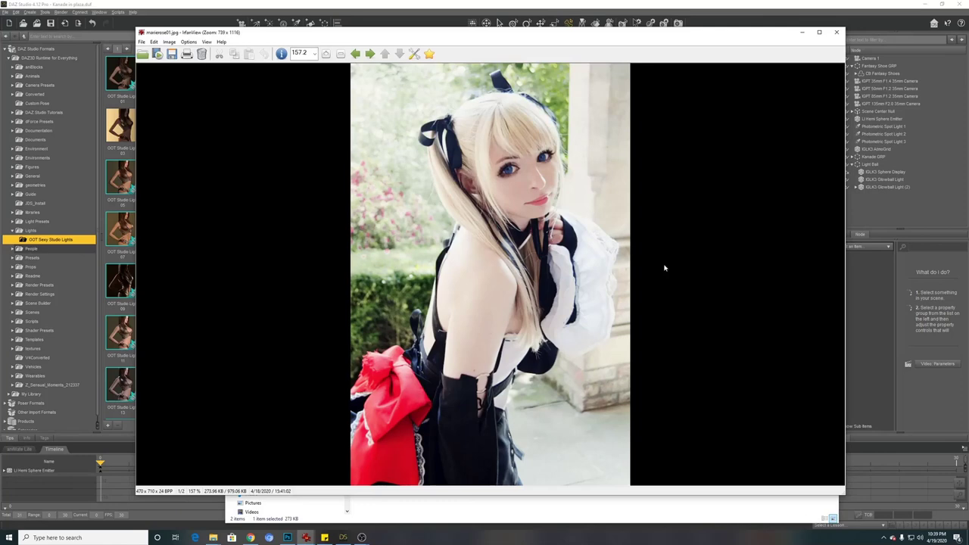
pyautogui.press('Right')
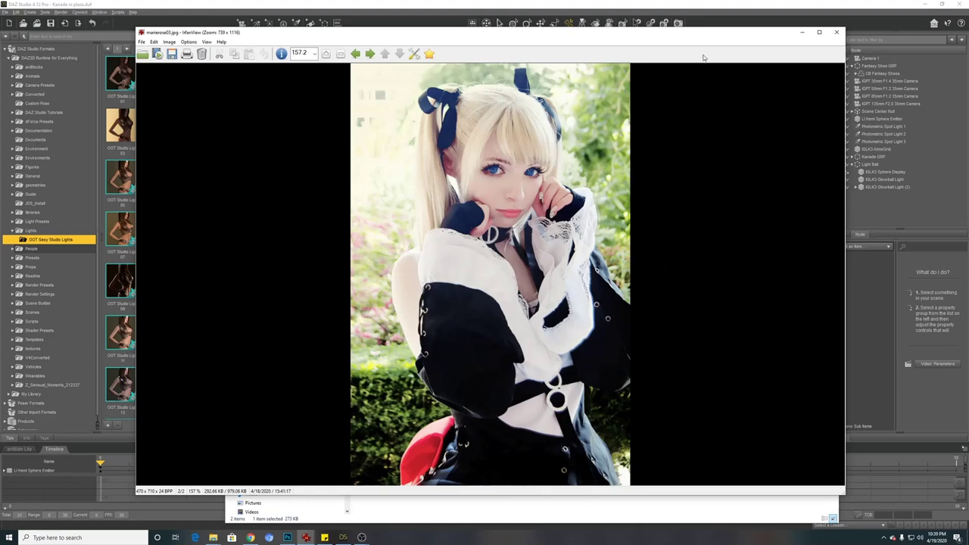
pyautogui.moveTo(708, 36); pyautogui.dragTo(686, 66)
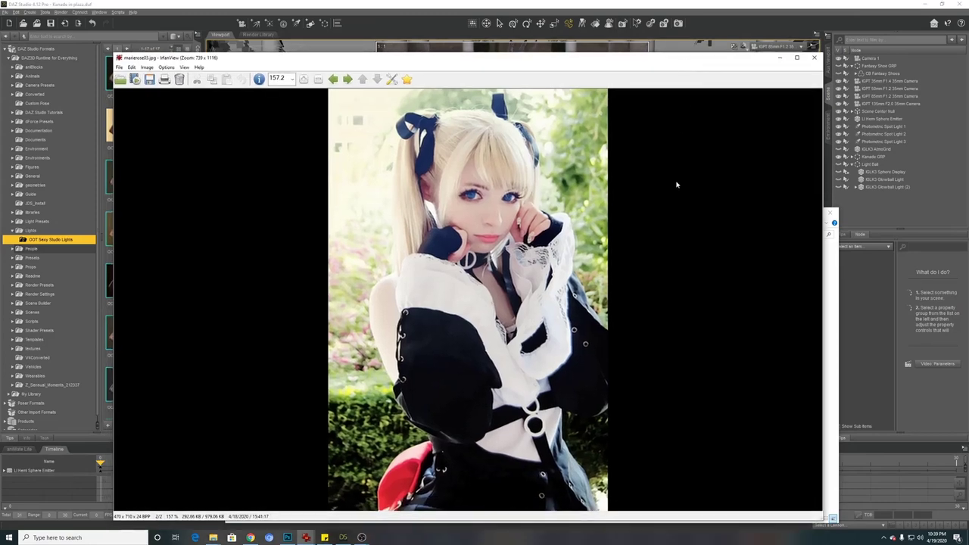
pyautogui.click(813, 60)
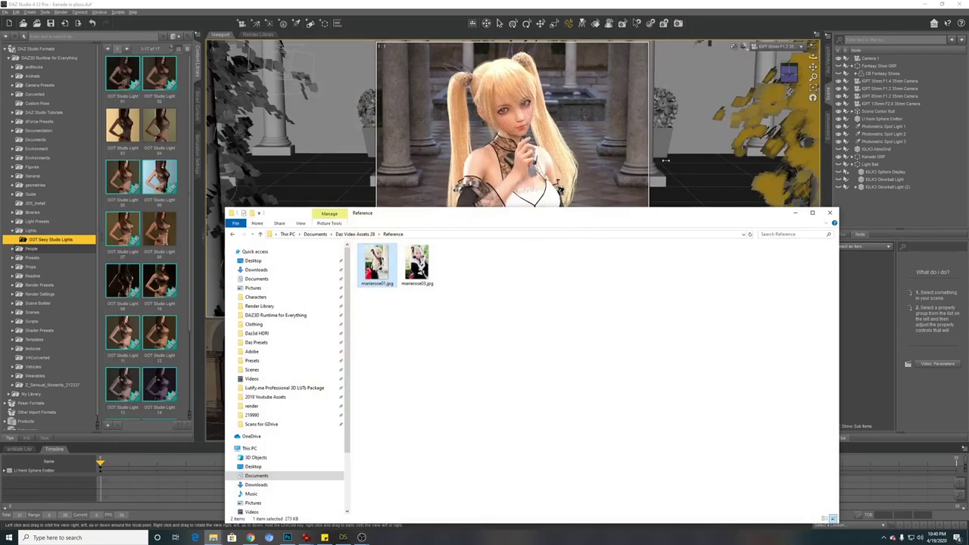
pyautogui.press('BackSpace')
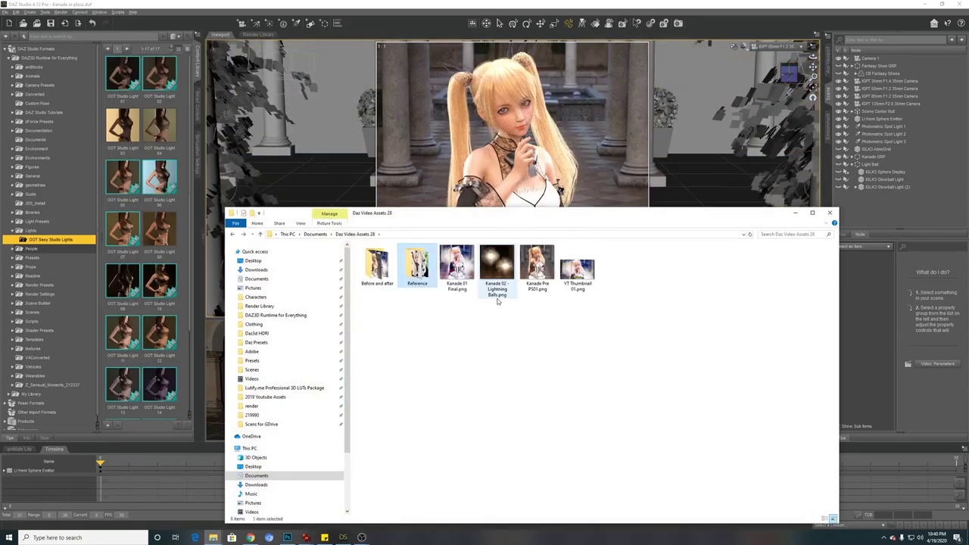